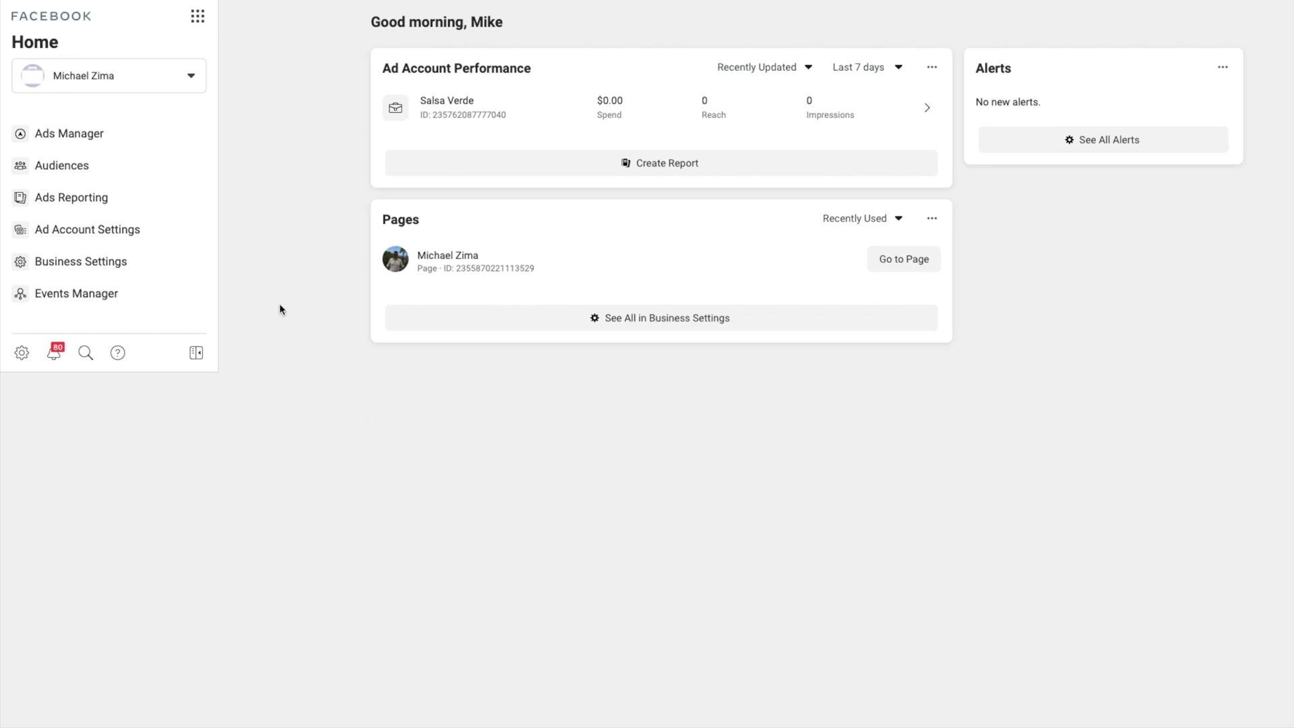
# Start adding a new Facebook pixel under the data sources in Business Settings
pyautogui.click(72, 261)
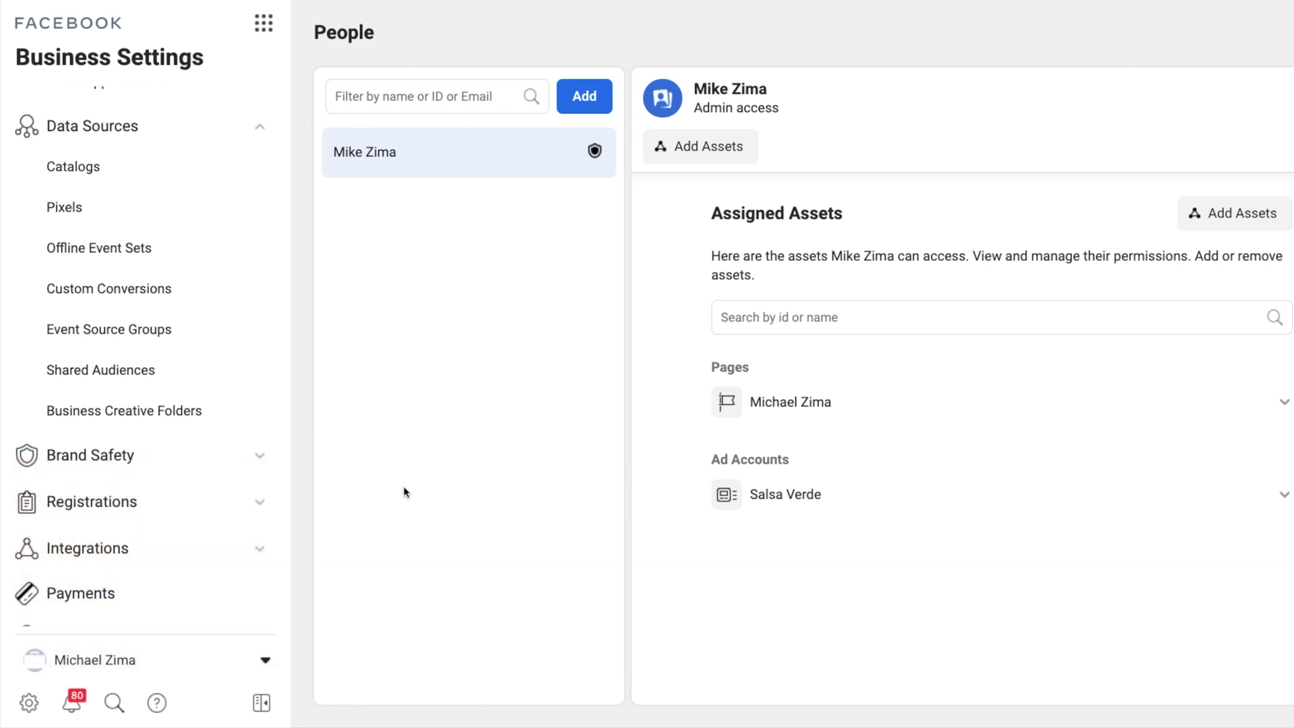
pyautogui.click(74, 199)
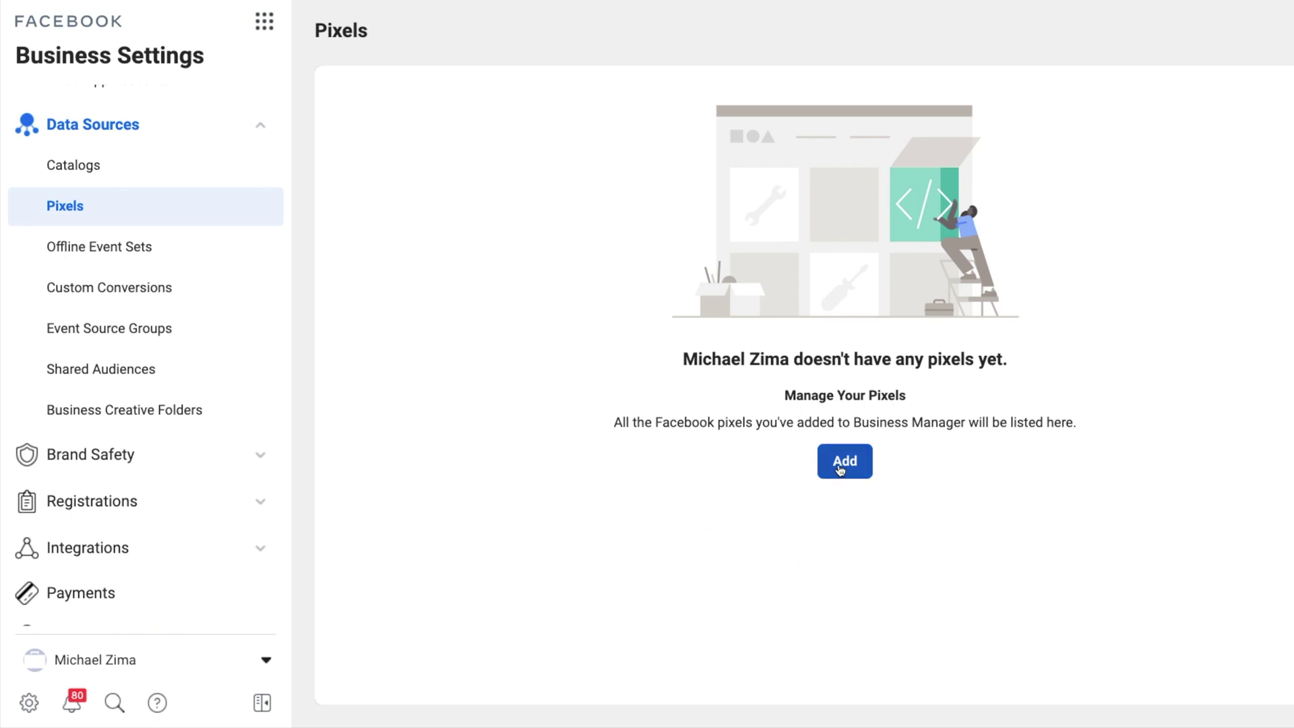
pyautogui.click(843, 461)
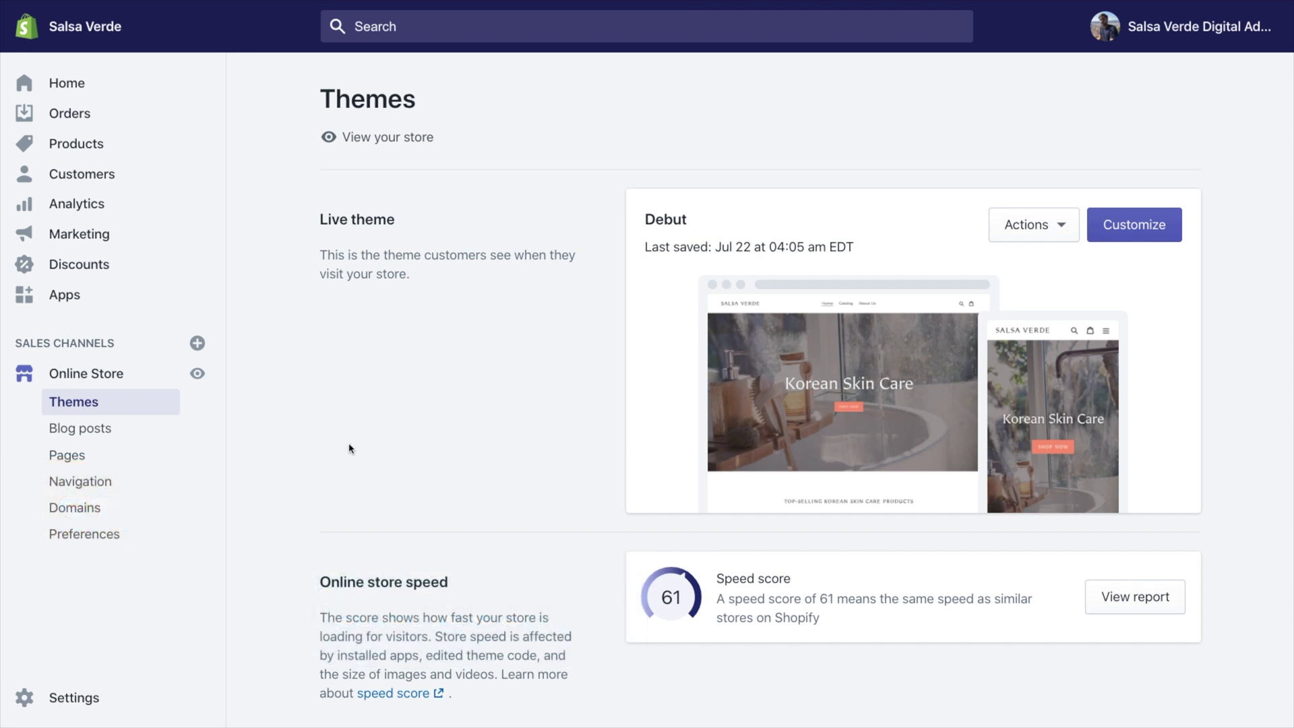
# In the Shopify admin, start the Facebook setup from the Facebook Pixel section of the online store preferences
pyautogui.click(95, 530)
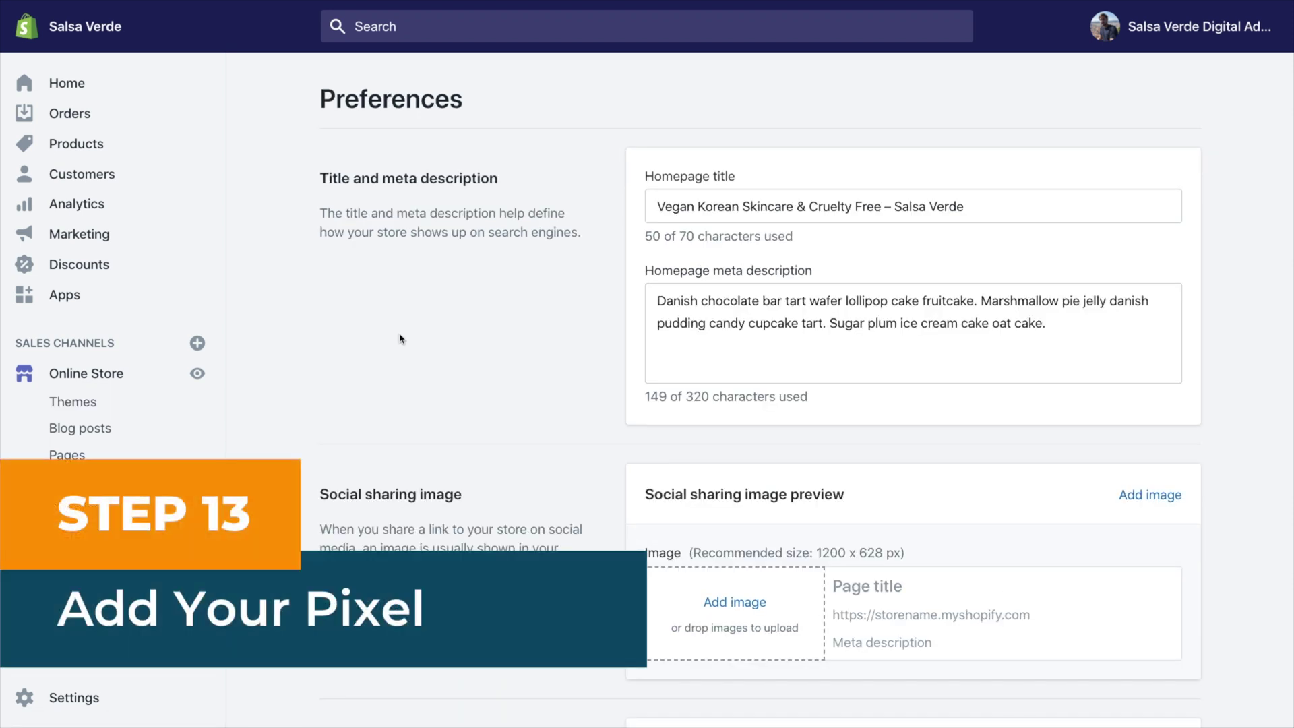
pyautogui.scroll(-5, 400, 338)
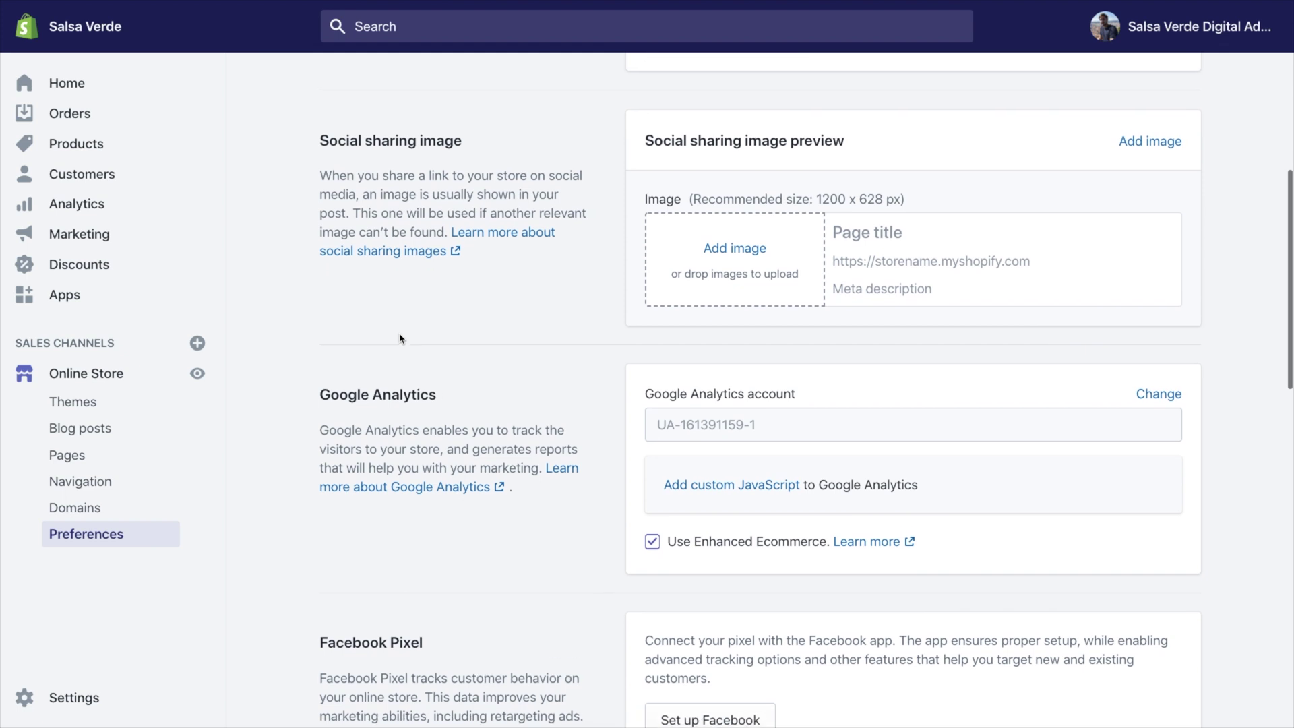
pyautogui.scroll(-2, 400, 338)
pyautogui.scroll(-2, 400, 338)
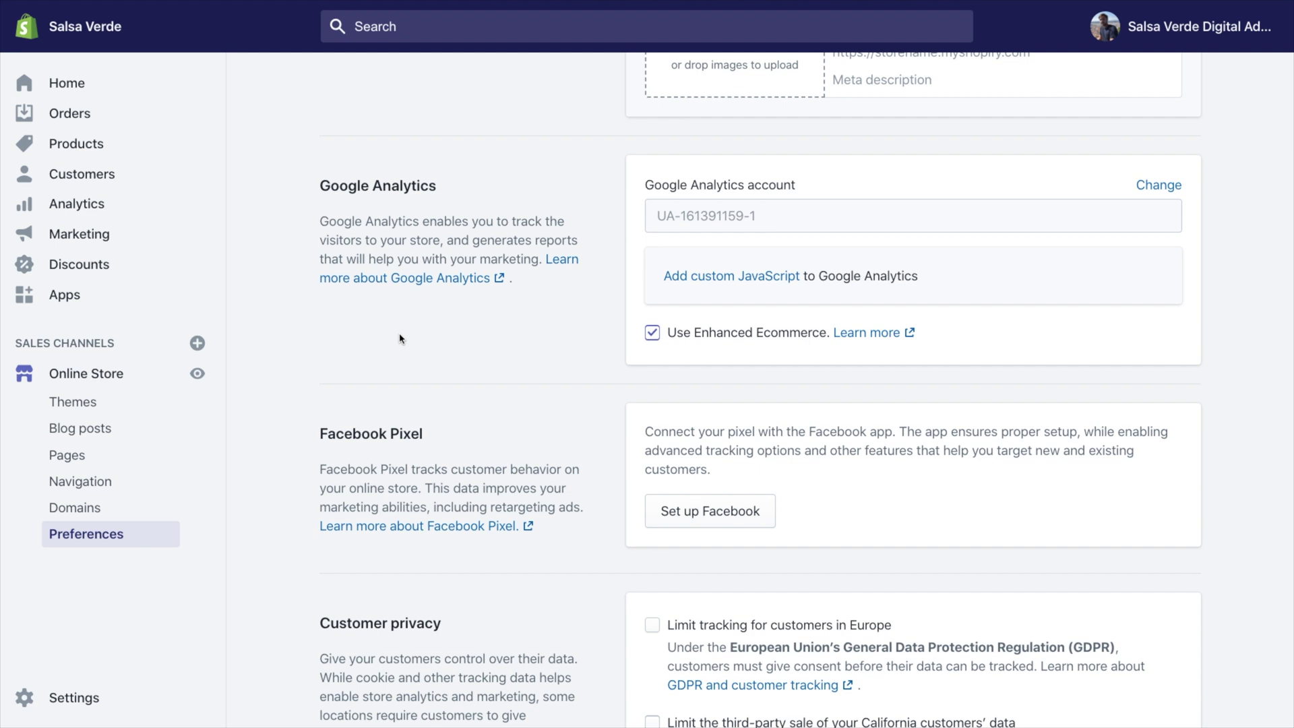
pyautogui.click(707, 516)
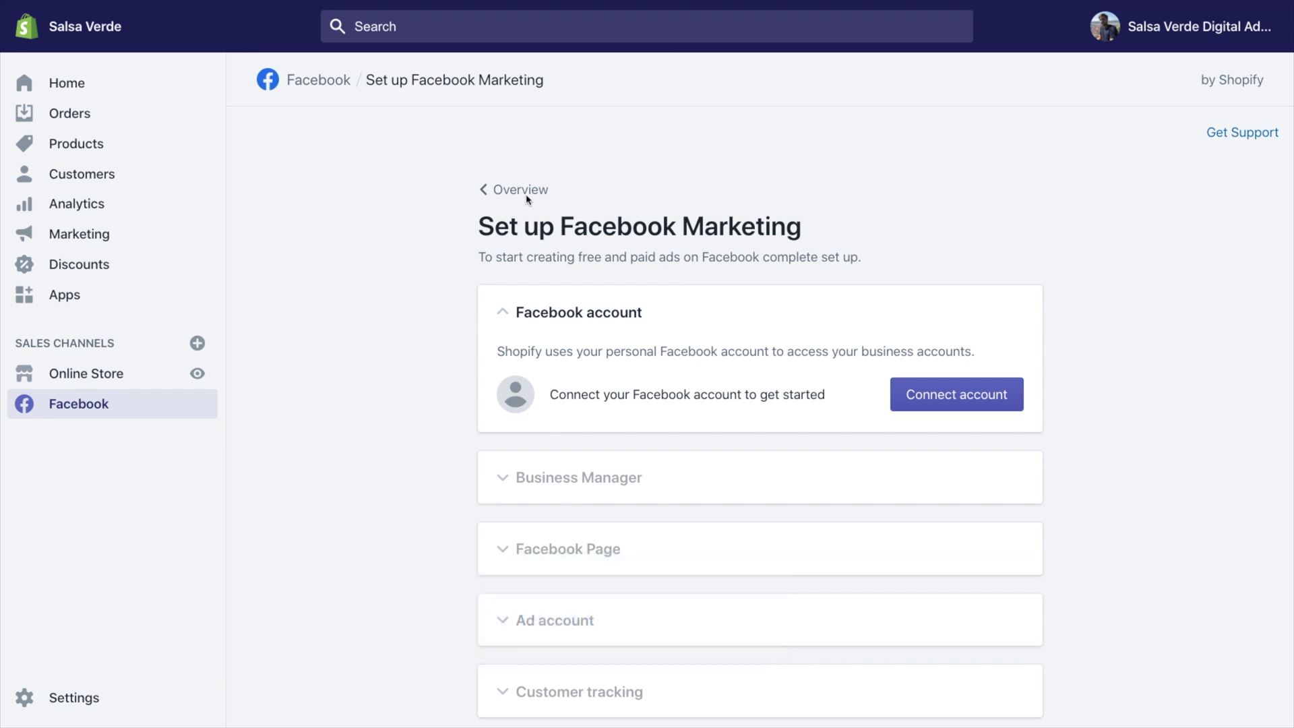
# Connect the Facebook account to Shopify by entering the account password and granting all requested permissions
pyautogui.click(915, 394)
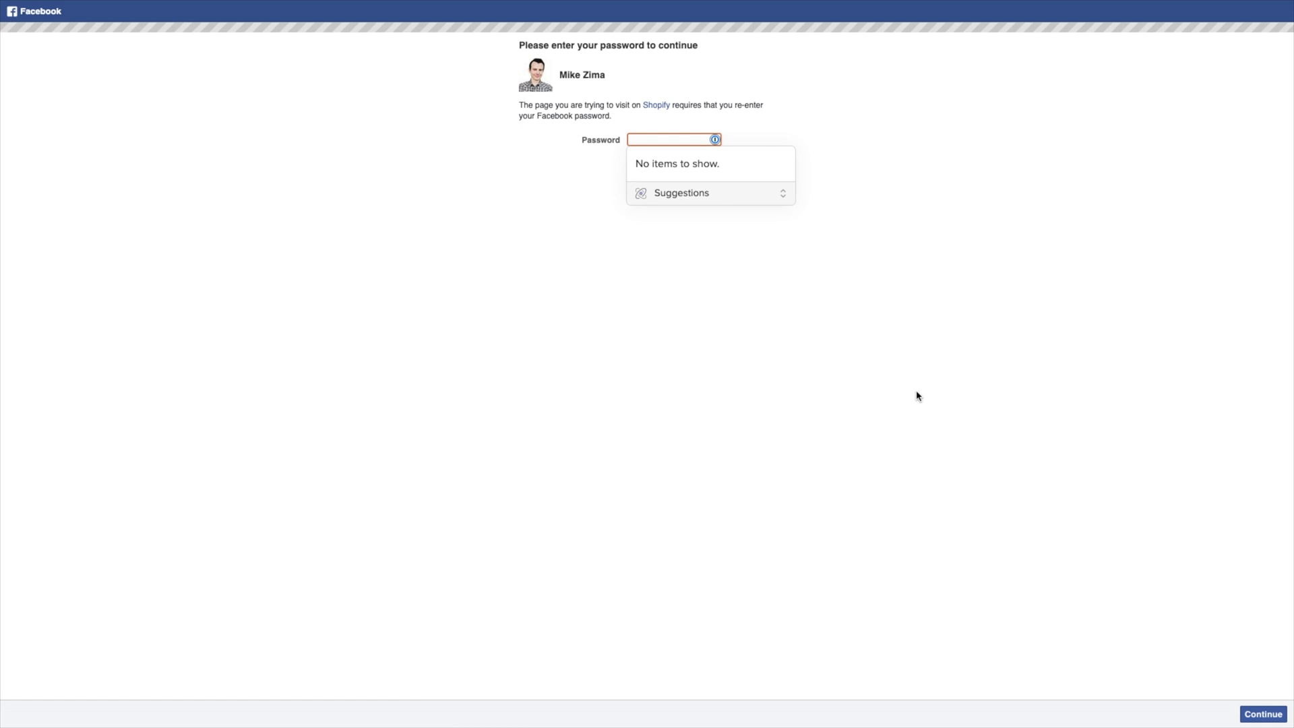
pyautogui.write('********')
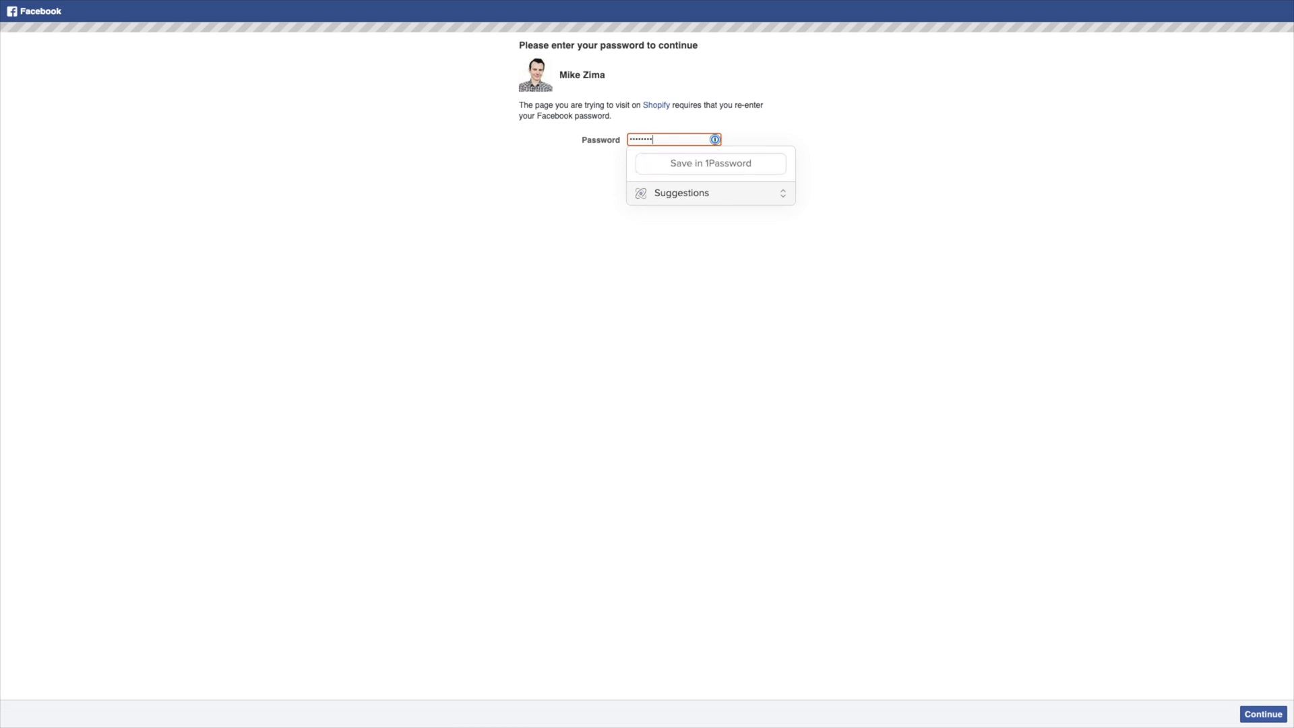
pyautogui.press('Return')
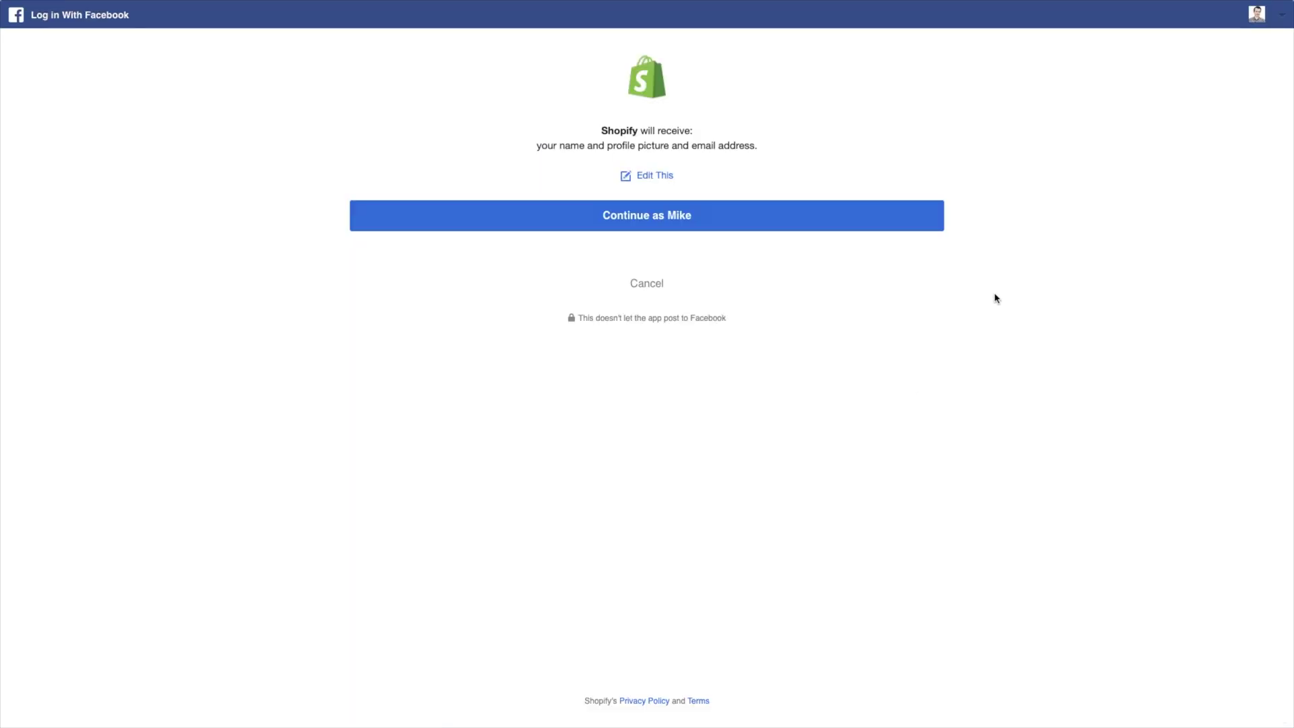
pyautogui.click(798, 219)
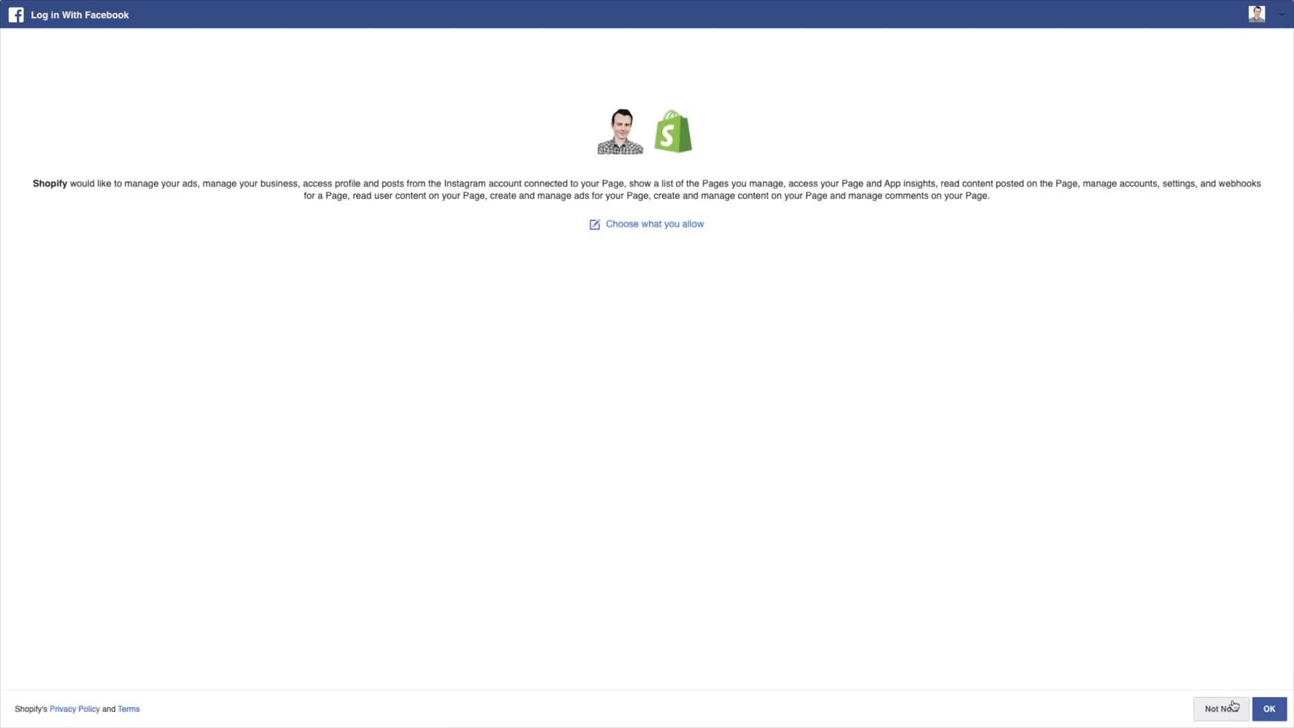
pyautogui.click(1270, 710)
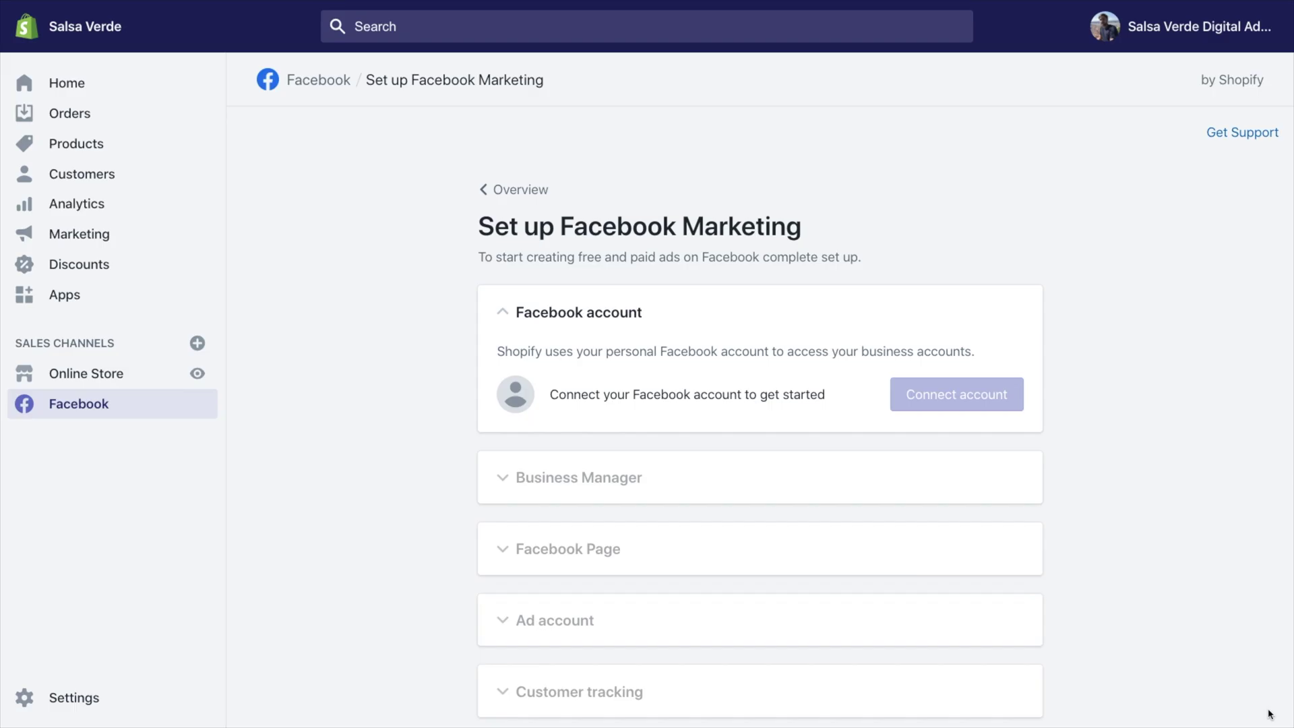
# Connect the third listed Business Manager to the Facebook Marketing setup
pyautogui.click(607, 365)
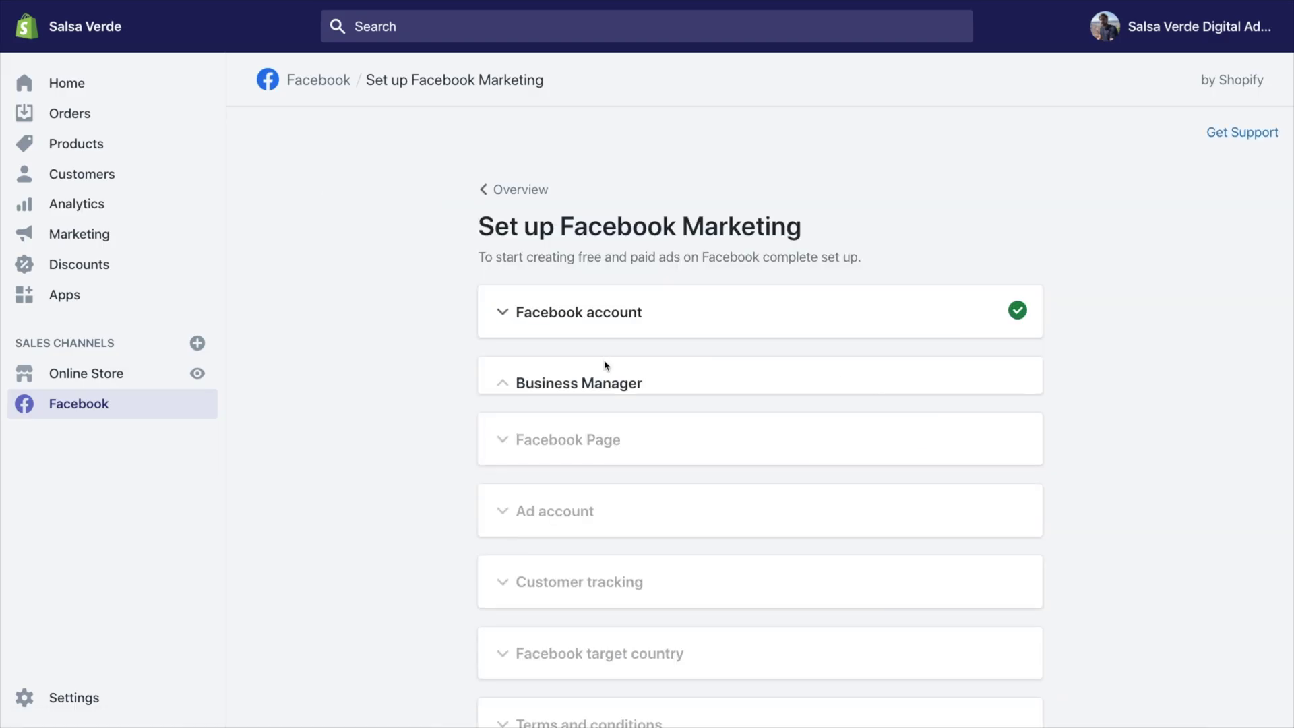
pyautogui.scroll(-2, 890, 606)
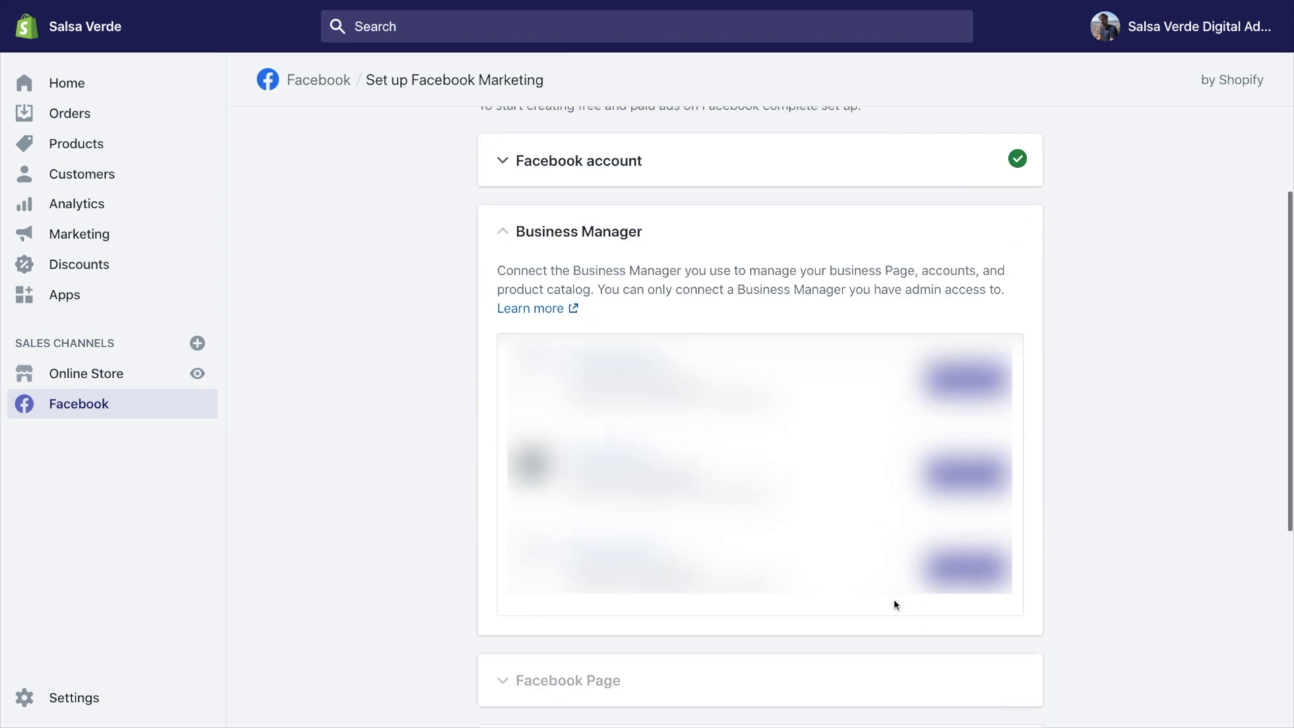
pyautogui.click(964, 565)
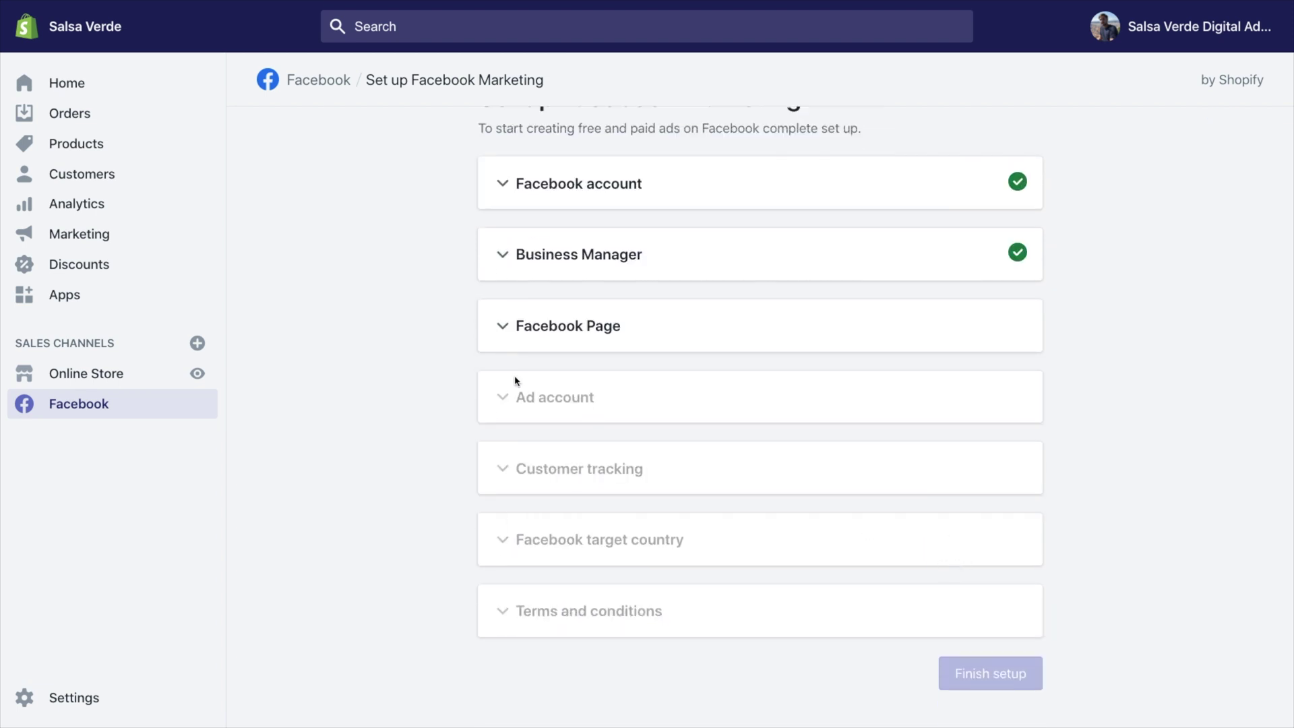
# Connect the suggested Salsa Verde Facebook Page and the suggested Salsa Verde ad account
pyautogui.click(553, 325)
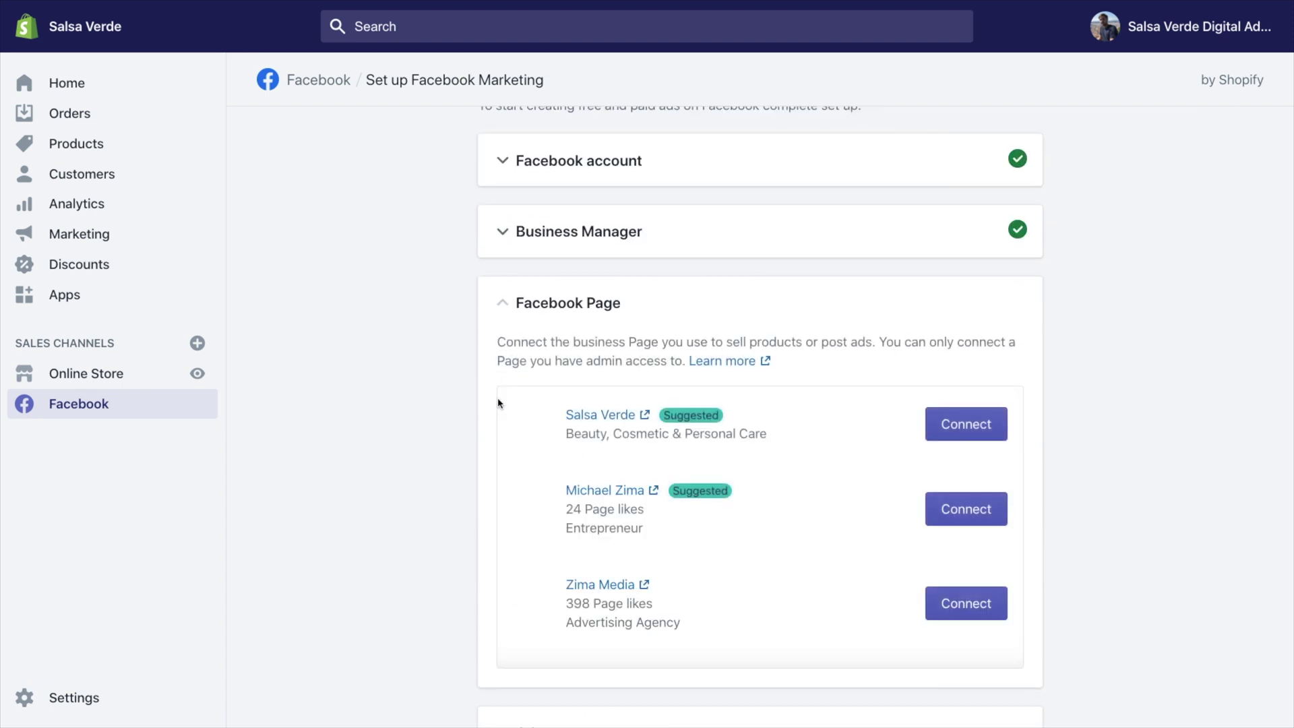
pyautogui.click(964, 426)
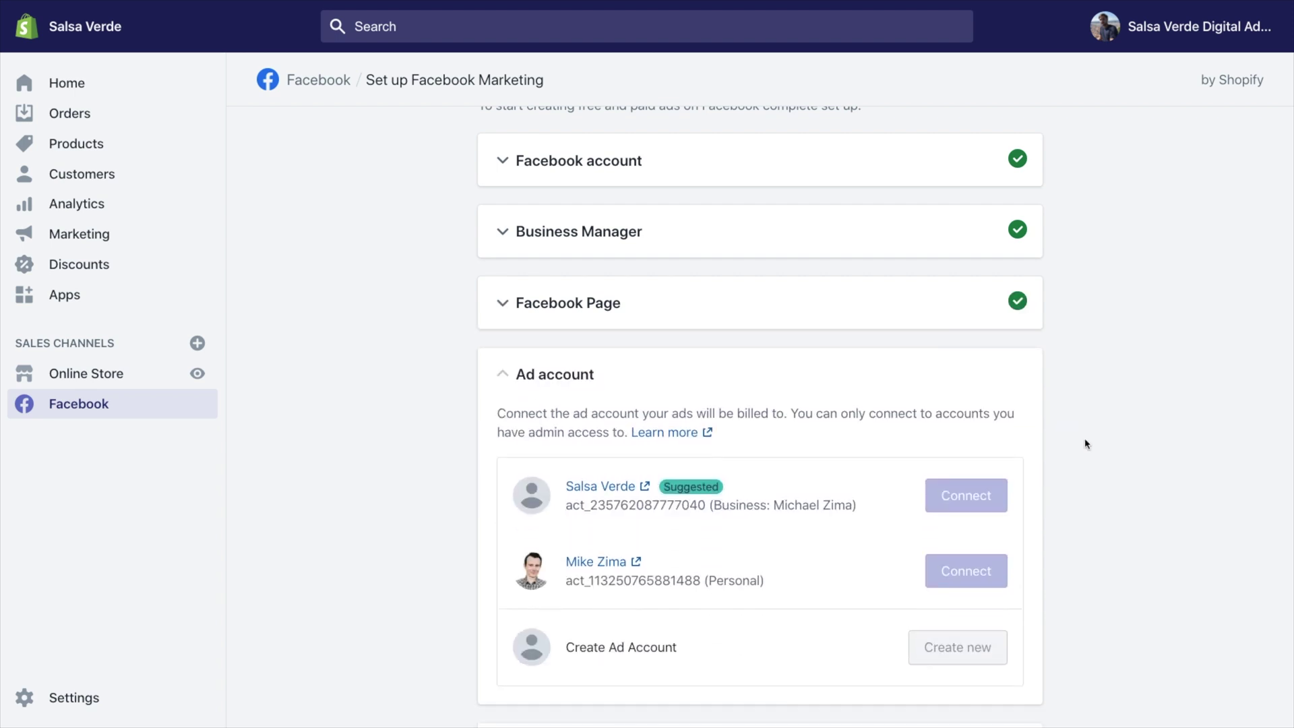
pyautogui.scroll(-3, 1086, 444)
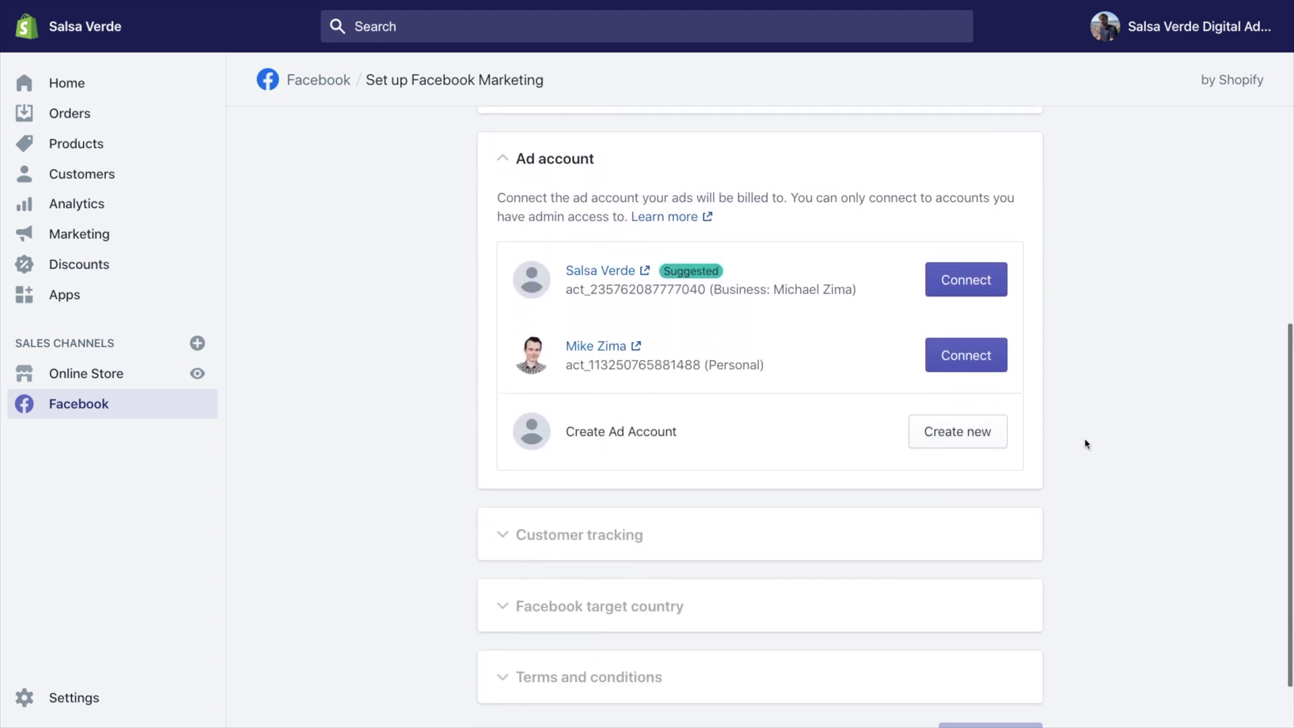
pyautogui.click(967, 281)
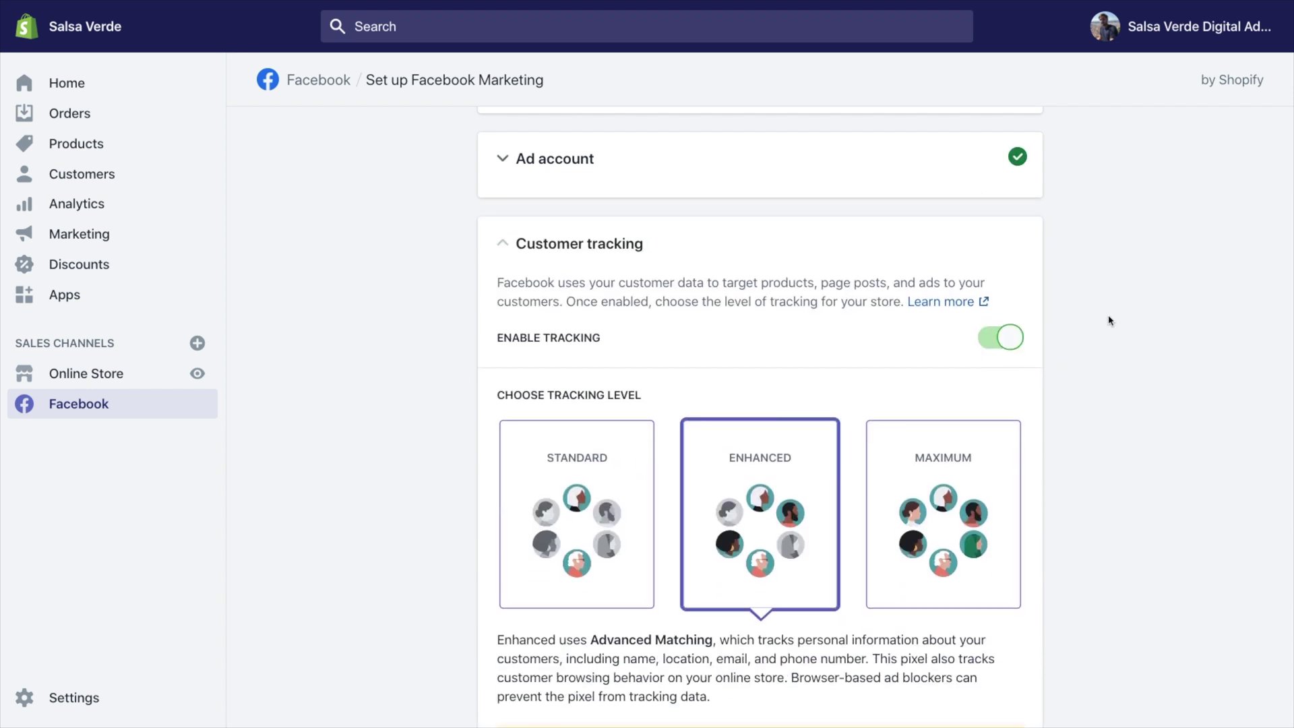
# For customer tracking, disconnect the Ads Pixel for Shopify Facebook Ad and connect the Salsa Verde pixel instead
pyautogui.click(499, 352)
pyautogui.scroll(-7, 497, 358)
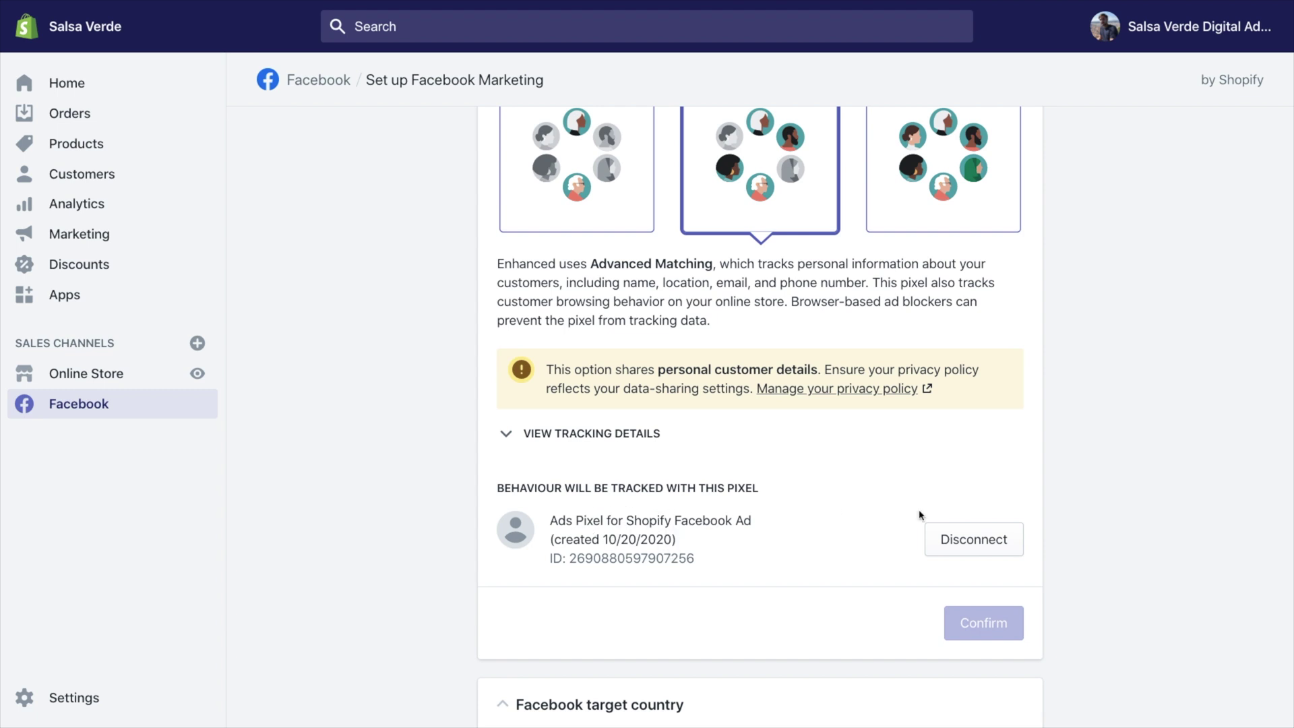
pyautogui.click(972, 539)
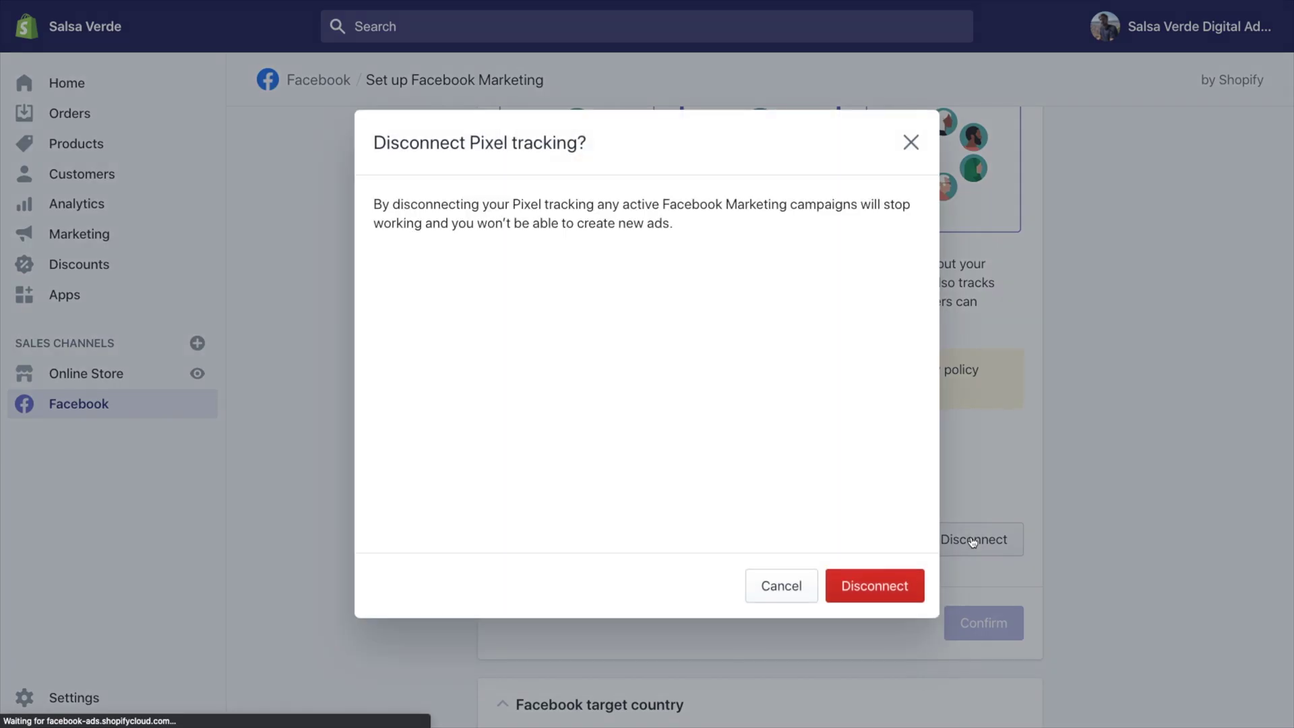
pyautogui.click(896, 581)
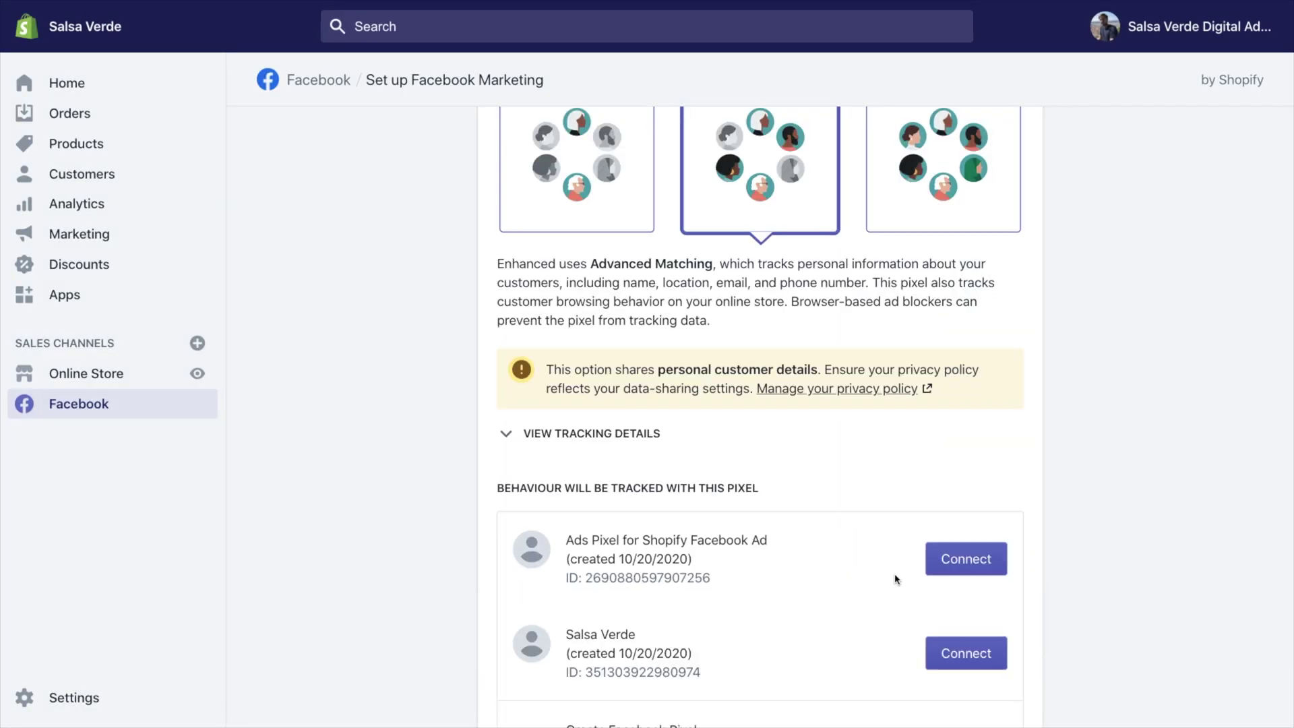
pyautogui.scroll(-3, 1160, 502)
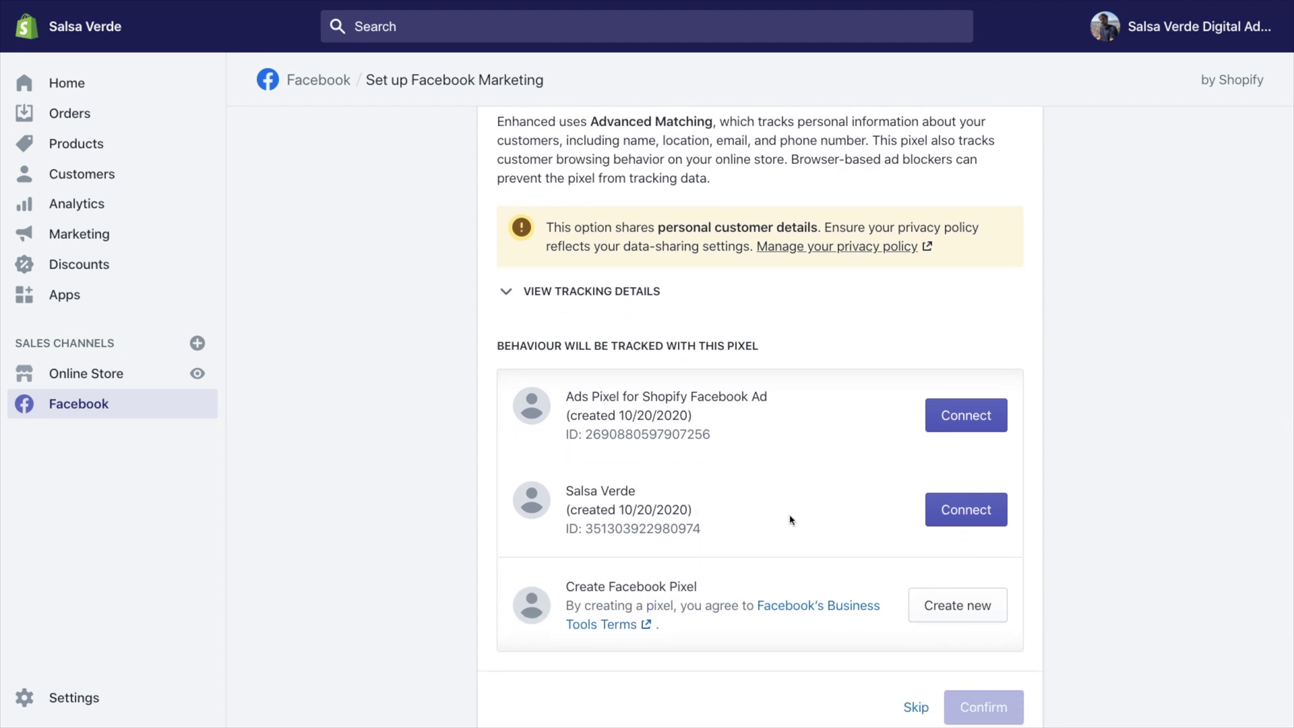
pyautogui.click(980, 511)
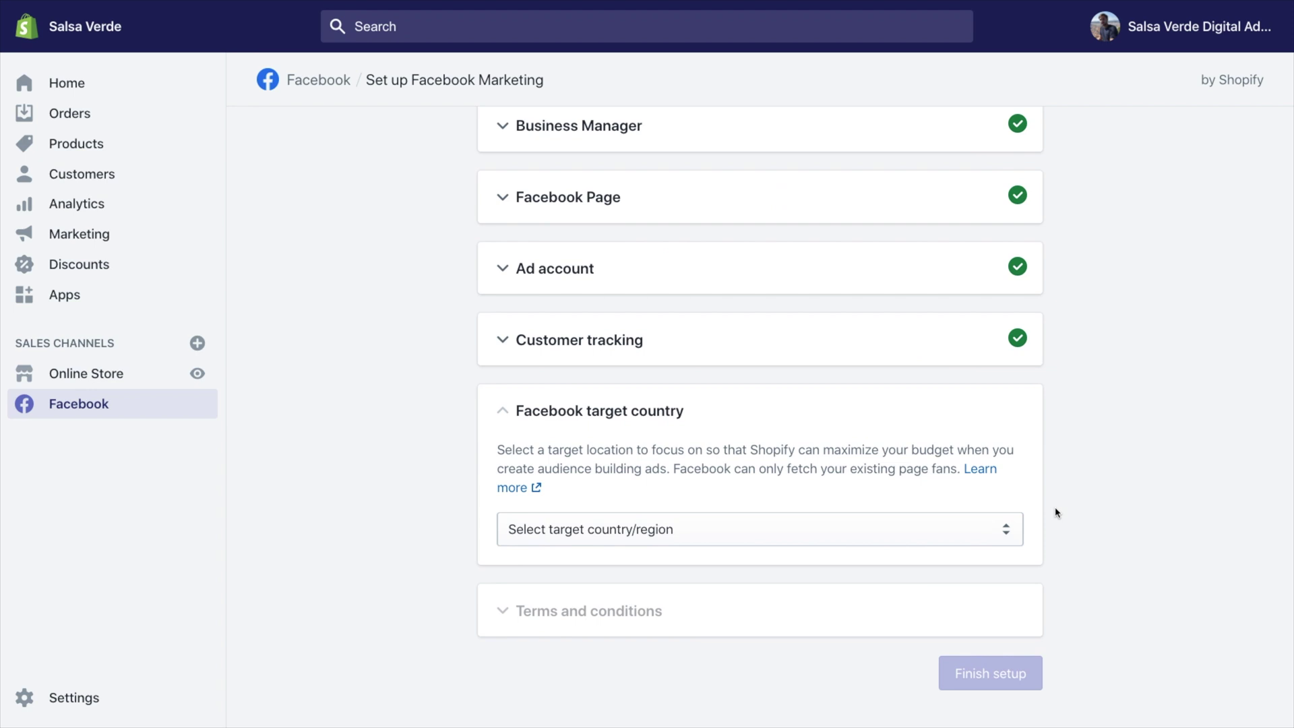
# Set the Facebook target country to United States and finish the Facebook Marketing setup with the terms accepted
pyautogui.click(827, 537)
pyautogui.scroll(-20, 828, 537)
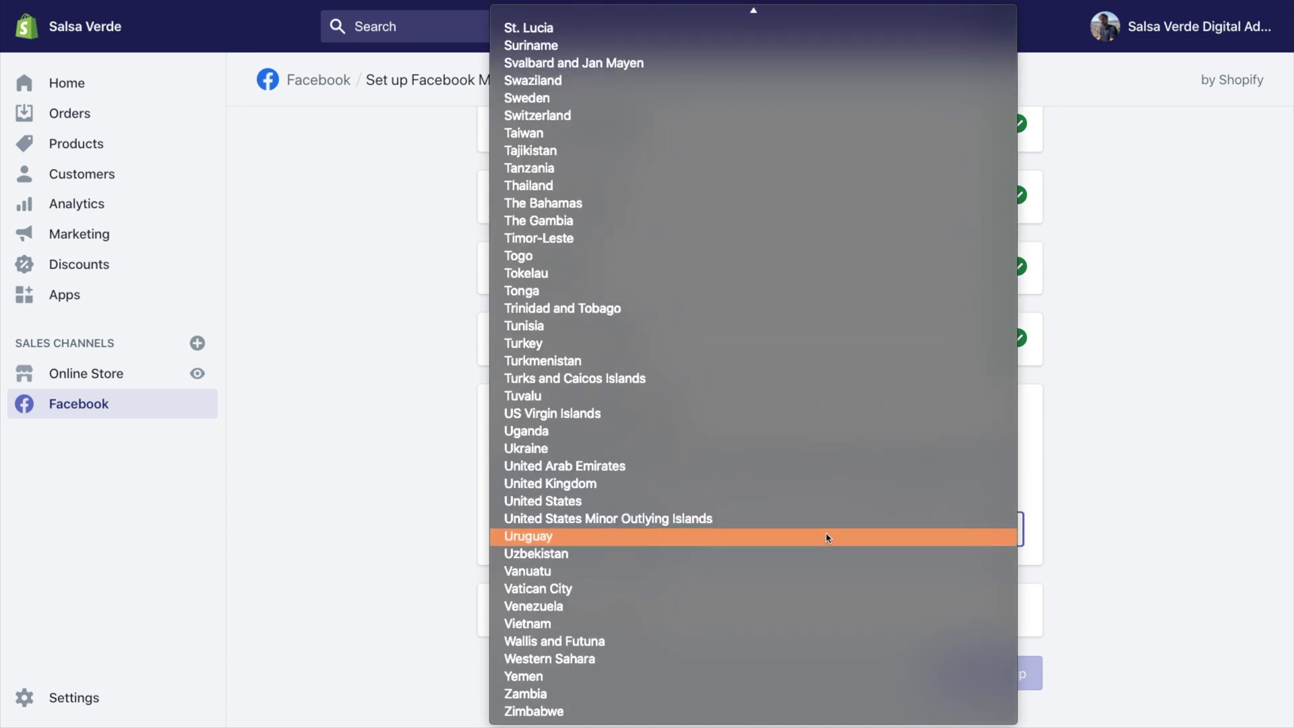
pyautogui.click(810, 505)
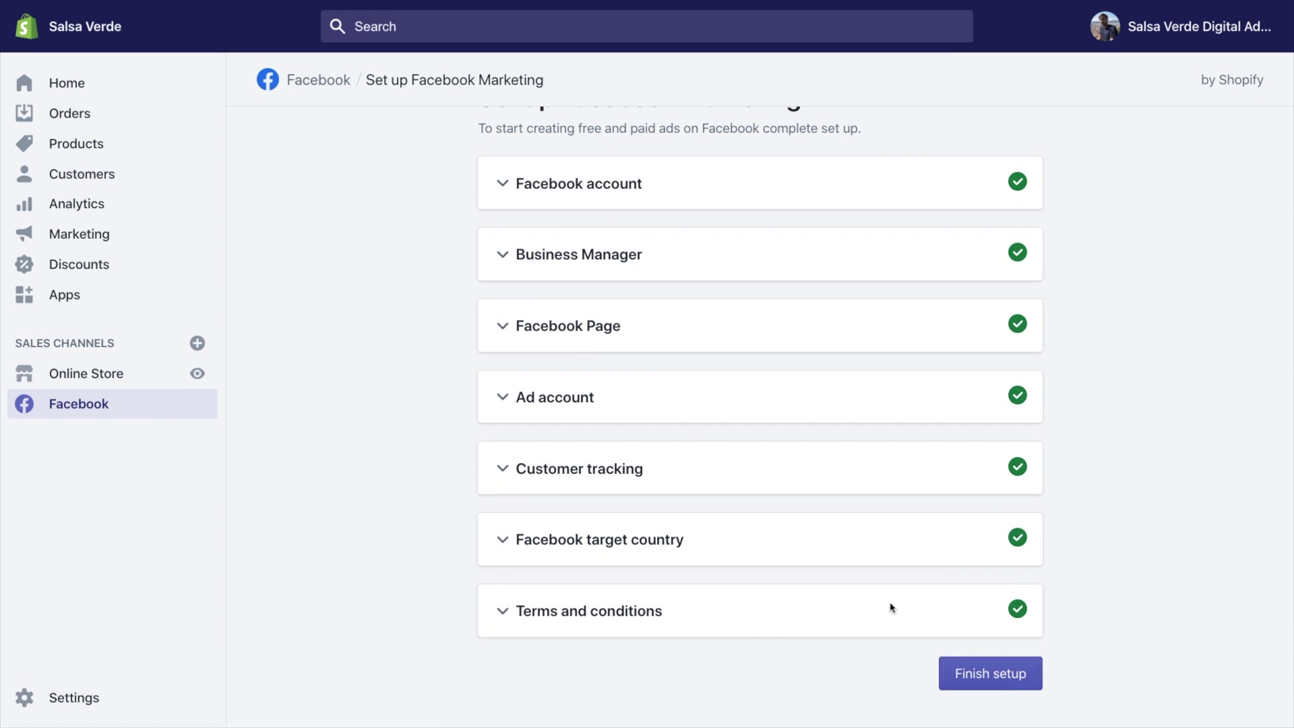
pyautogui.click(987, 675)
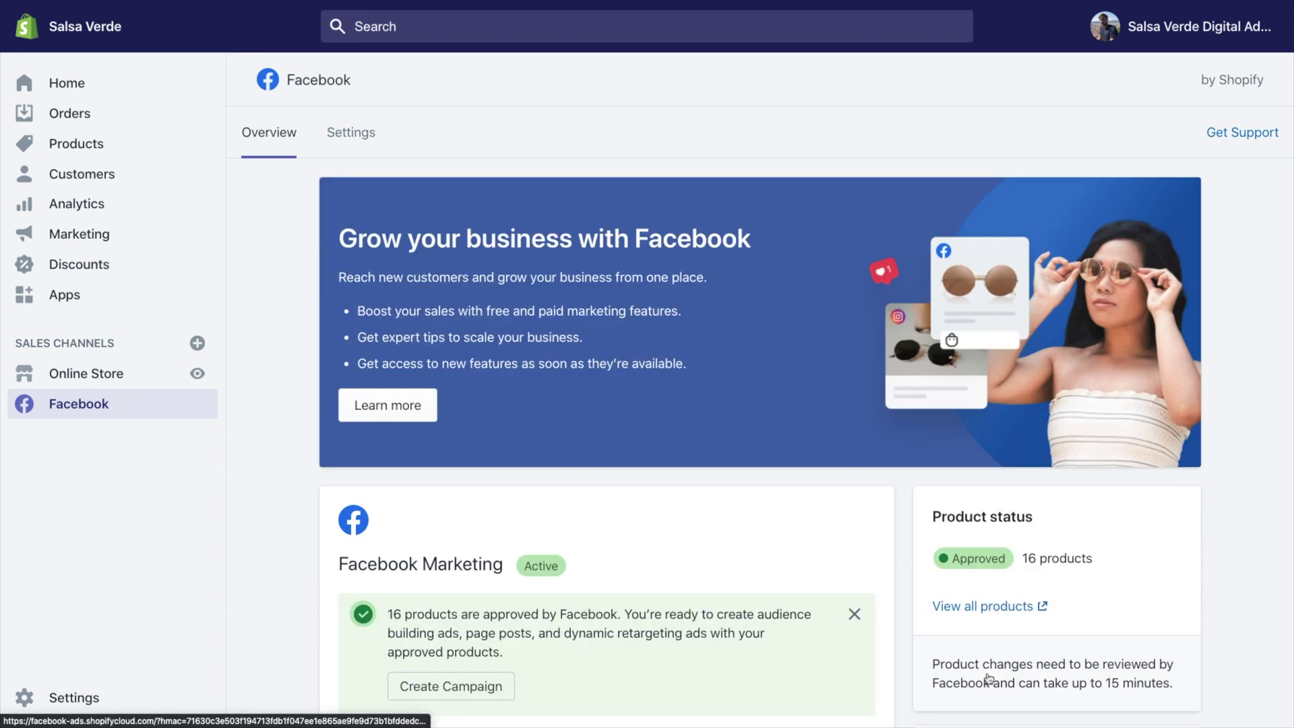
pyautogui.scroll(-10, 988, 677)
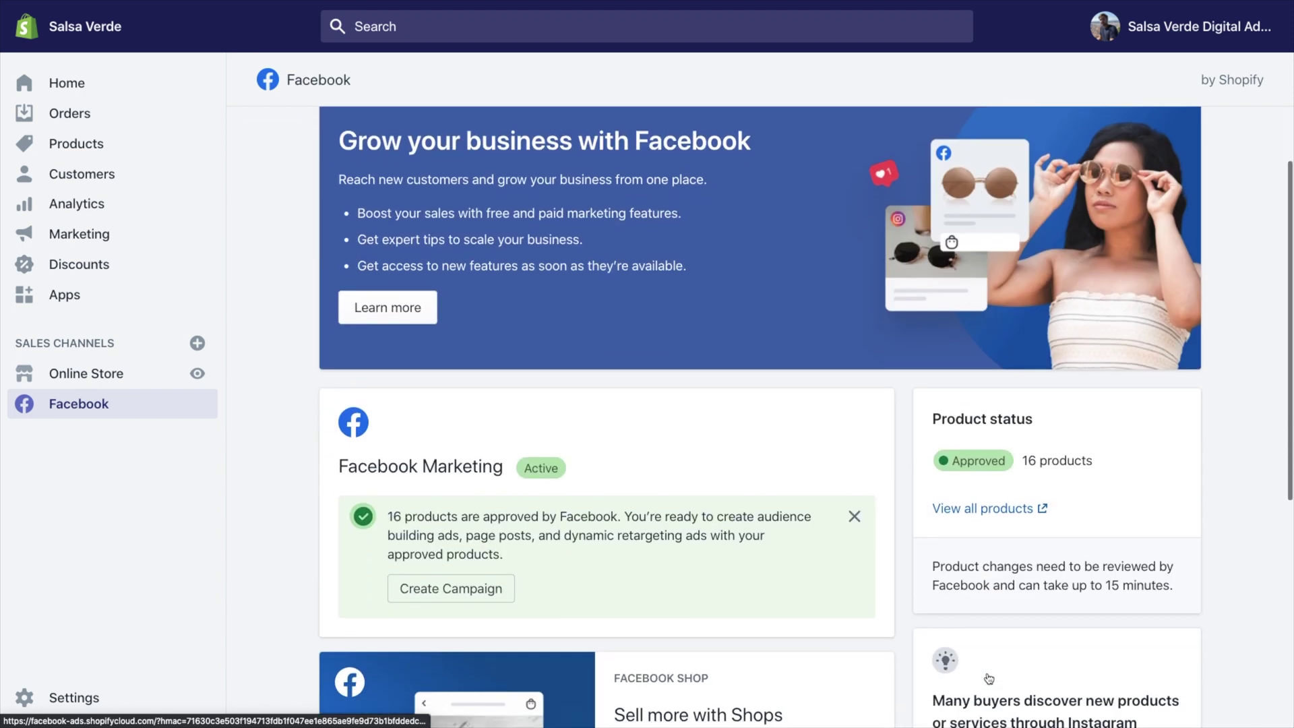
pyautogui.scroll(-1, 988, 677)
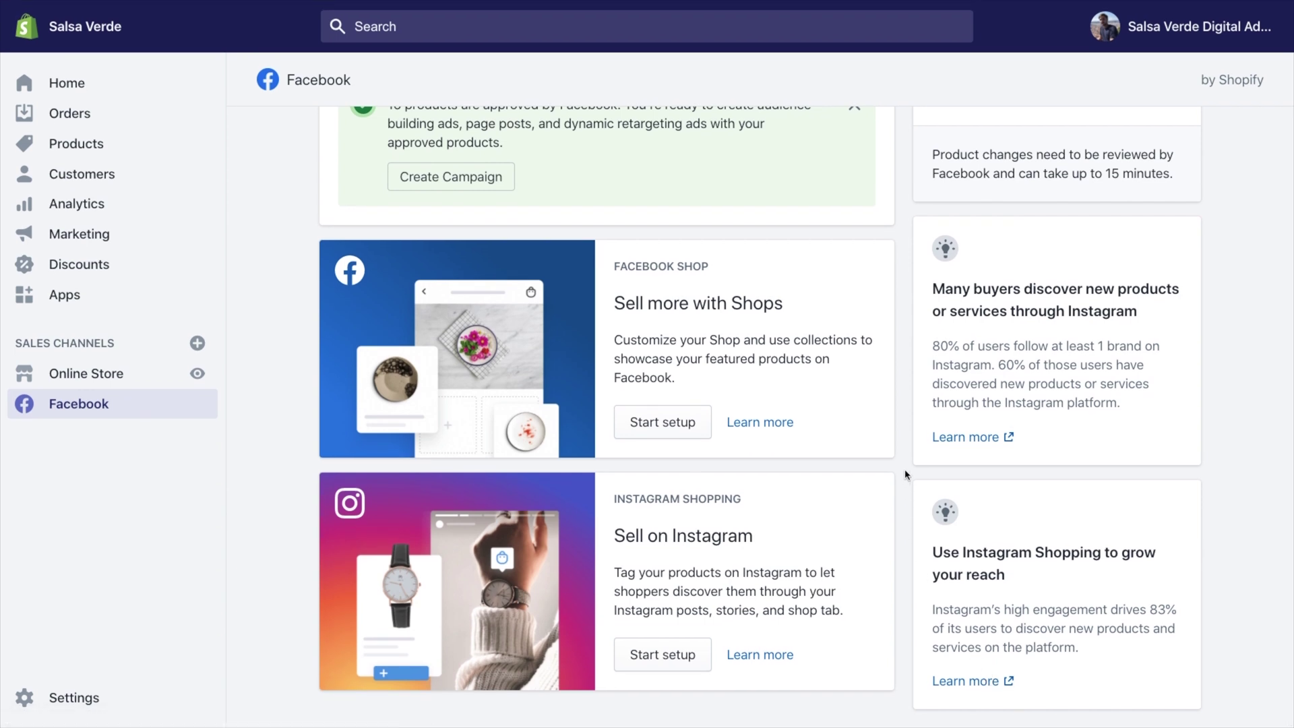
pyautogui.scroll(11, 908, 483)
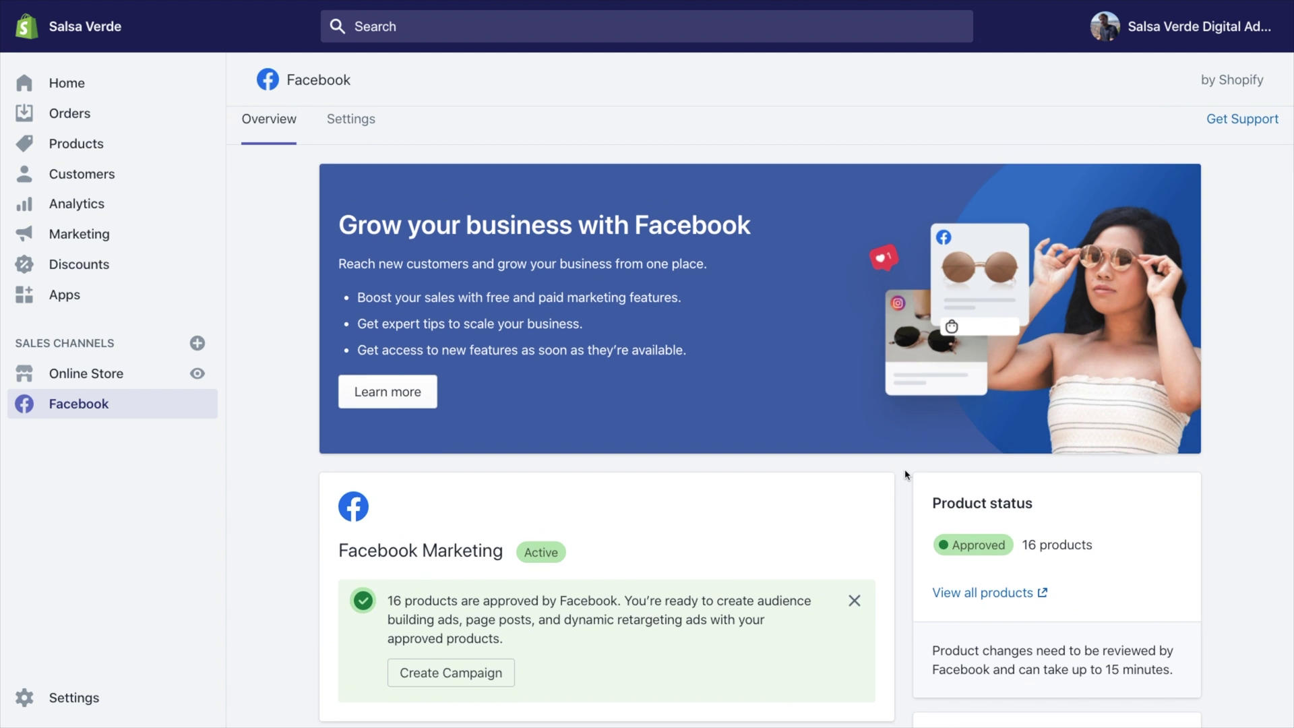
pyautogui.scroll(1, 907, 474)
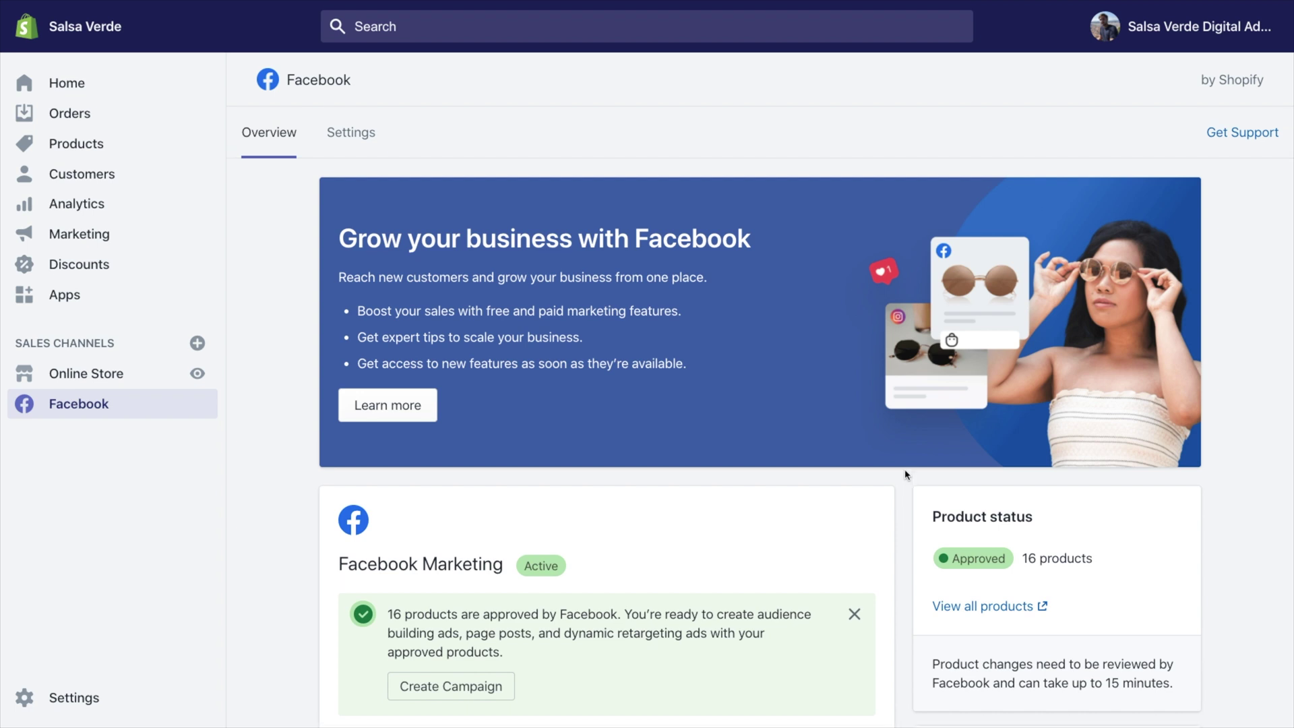